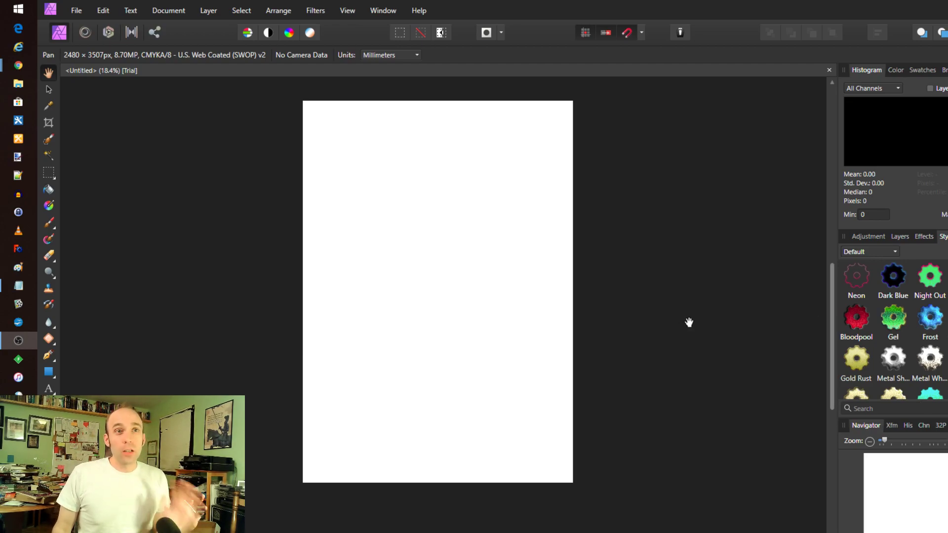
- Create a new Print-type A4 document
{"action": "left_click", "coordinate": [80, 13]}
{"action": "left_click", "coordinate": [88, 38]}
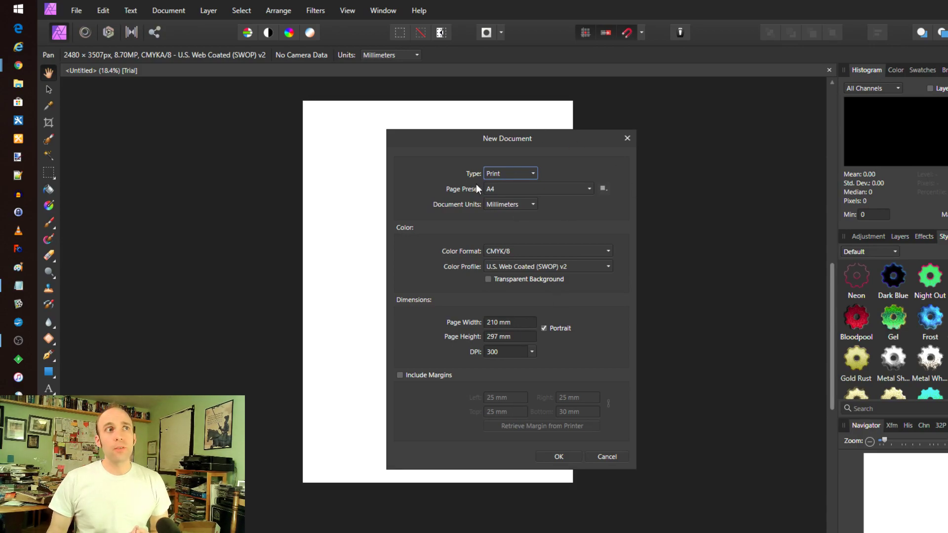
{"action": "left_click", "coordinate": [520, 173]}
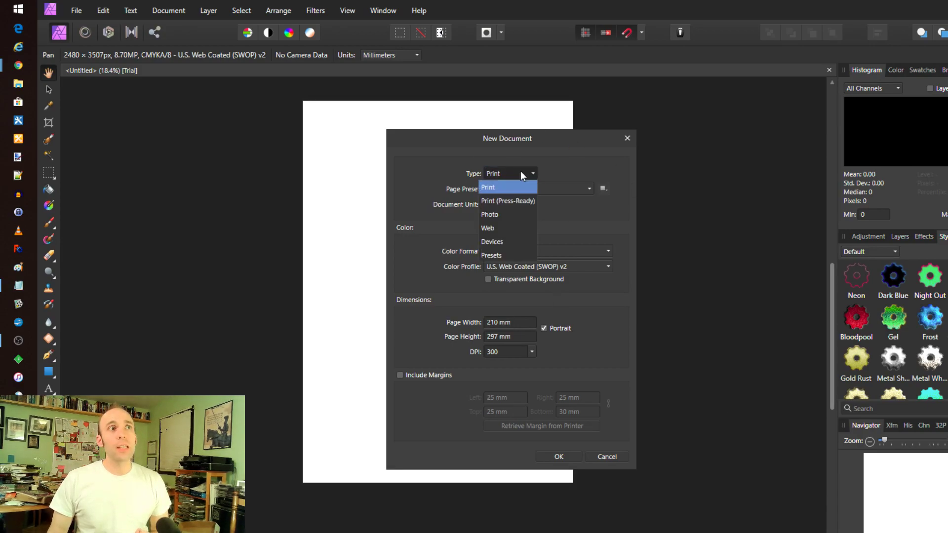
{"action": "left_click", "coordinate": [571, 173]}
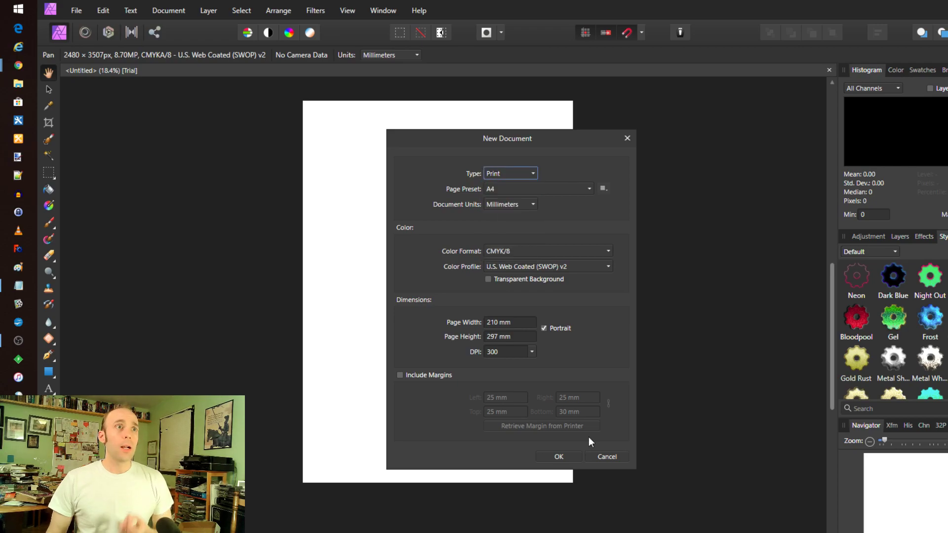
{"action": "left_click", "coordinate": [607, 458]}
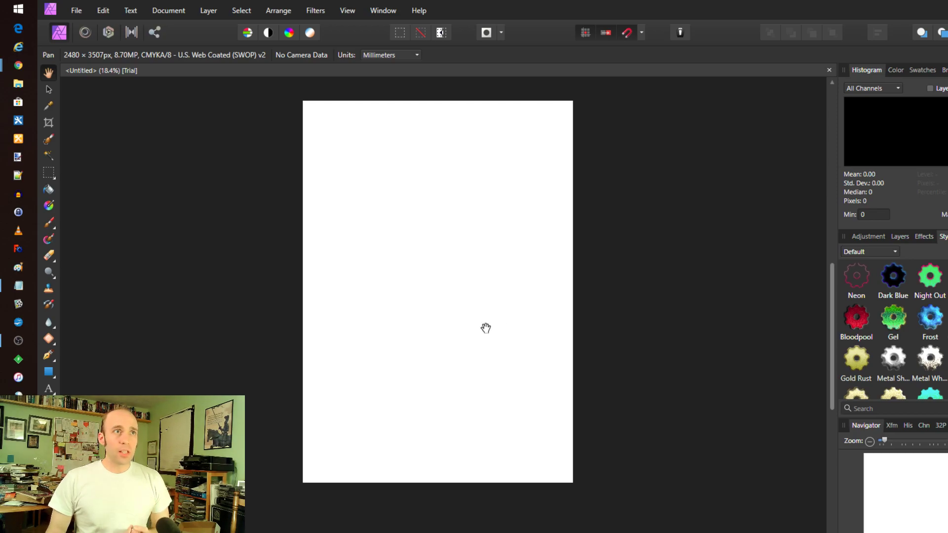
- Select the Paint Brush and raise its stabilizer rope length from 35.1 to 70
{"action": "scroll", "coordinate": [513, 324], "scroll_direction": "up", "scroll_amount": 1}
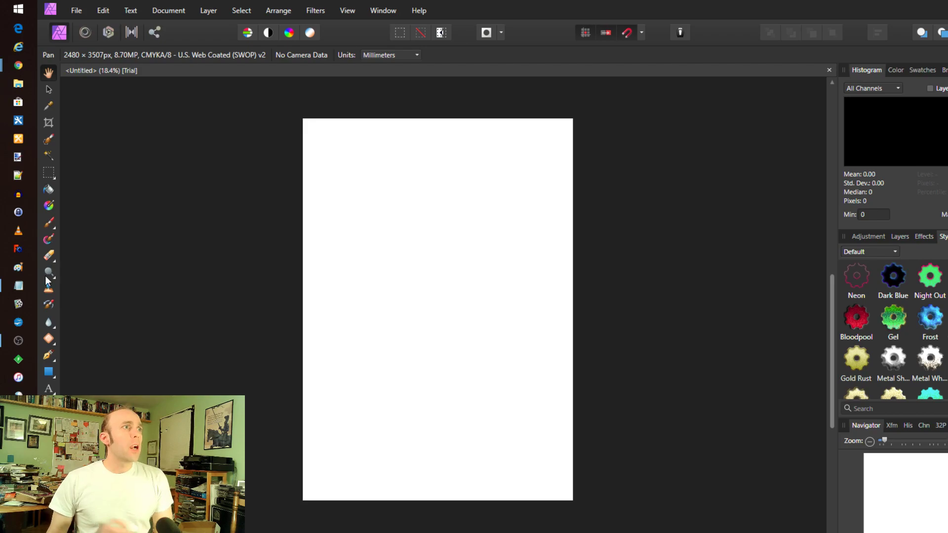
{"action": "left_click", "coordinate": [47, 224]}
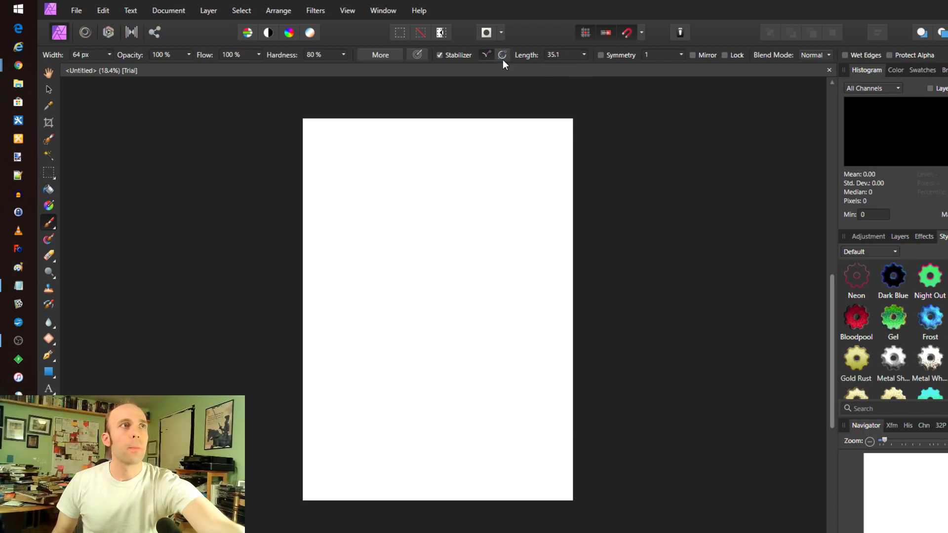
{"action": "left_click", "coordinate": [583, 54]}
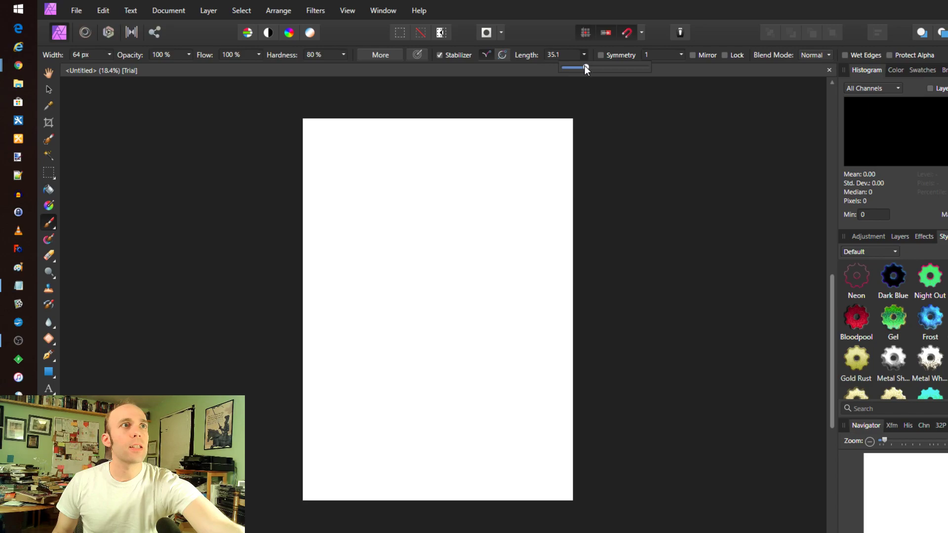
{"action": "left_click_drag", "start_coordinate": [585, 68], "coordinate": [609, 67]}
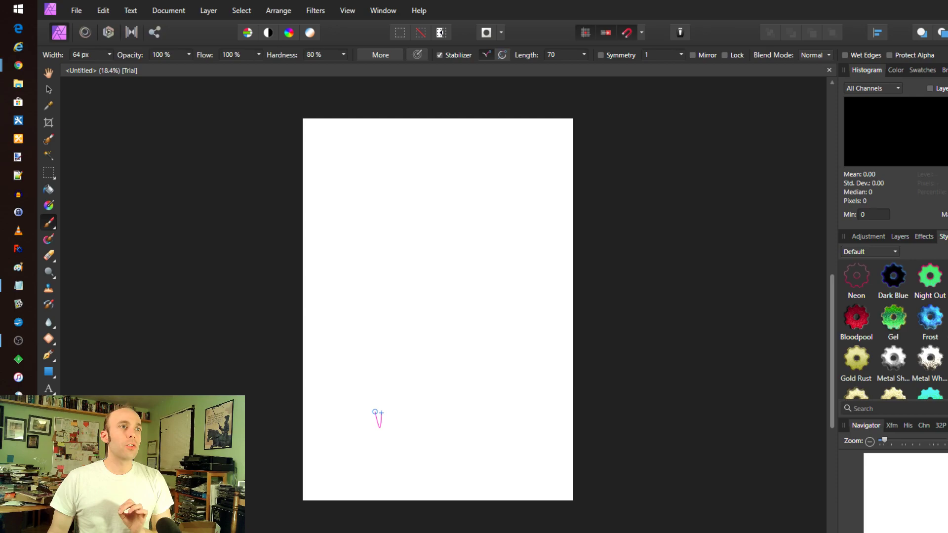
- Paint a thick S-shaped looping stroke across the page, undoing a stray dot
{"action": "mouse_move", "coordinate": [377, 417]}
{"action": "left_mouse_down"}
{"action": "mouse_move", "coordinate": [360, 385]}
{"action": "mouse_move", "coordinate": [361, 342]}
{"action": "mouse_move", "coordinate": [466, 329]}
{"action": "mouse_move", "coordinate": [426, 343]}
{"action": "mouse_move", "coordinate": [468, 334]}
{"action": "mouse_move", "coordinate": [449, 384]}
{"action": "mouse_move", "coordinate": [459, 396]}
{"action": "mouse_move", "coordinate": [483, 380]}
{"action": "mouse_move", "coordinate": [487, 329]}
{"action": "mouse_move", "coordinate": [474, 302]}
{"action": "mouse_move", "coordinate": [361, 287]}
{"action": "mouse_move", "coordinate": [353, 264]}
{"action": "mouse_move", "coordinate": [368, 237]}
{"action": "mouse_move", "coordinate": [428, 223]}
{"action": "mouse_move", "coordinate": [475, 259]}
{"action": "mouse_move", "coordinate": [511, 265]}
{"action": "mouse_move", "coordinate": [530, 240]}
{"action": "mouse_move", "coordinate": [496, 197]}
{"action": "mouse_move", "coordinate": [439, 177]}
{"action": "mouse_move", "coordinate": [372, 207]}
{"action": "mouse_move", "coordinate": [355, 265]}
{"action": "mouse_move", "coordinate": [376, 328]}
{"action": "mouse_move", "coordinate": [466, 341]}
{"action": "mouse_move", "coordinate": [518, 327]}
{"action": "mouse_move", "coordinate": [545, 392]}
{"action": "mouse_move", "coordinate": [500, 427]}
{"action": "mouse_move", "coordinate": [419, 428]}
{"action": "mouse_move", "coordinate": [331, 289]}
{"action": "left_mouse_up"}
{"action": "key", "text": "ctrl+z"}
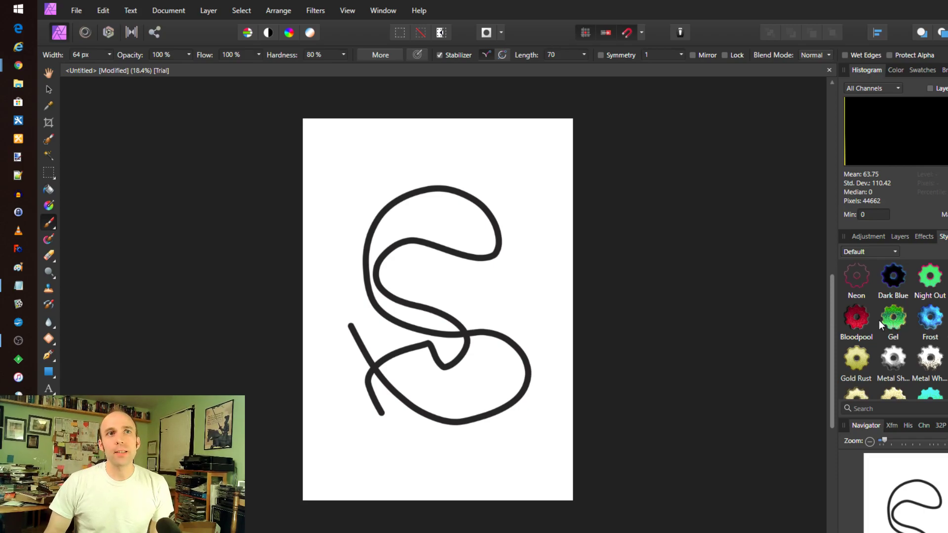
- Apply the Frost style to the squiggle, after trying Bloodpool, and show its layer effects
{"action": "left_click", "coordinate": [847, 321]}
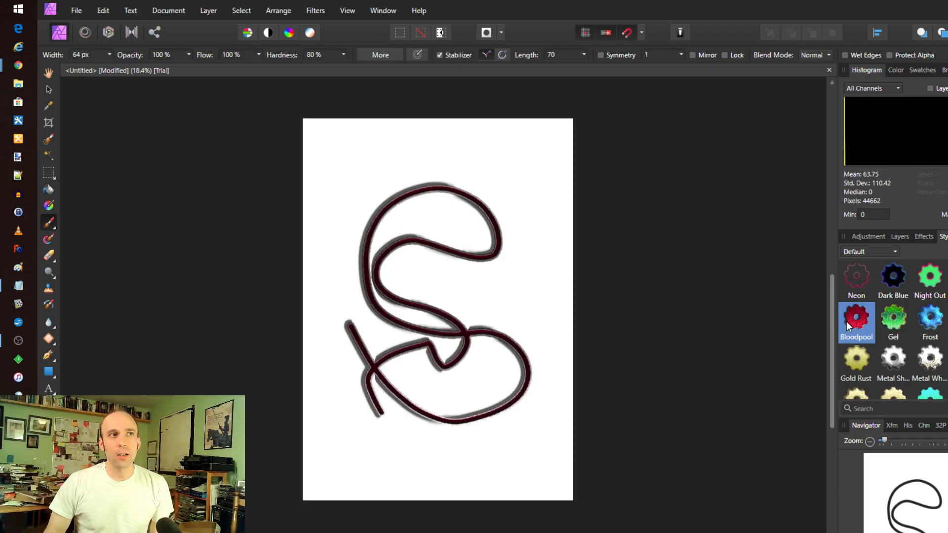
{"action": "left_click", "coordinate": [929, 324]}
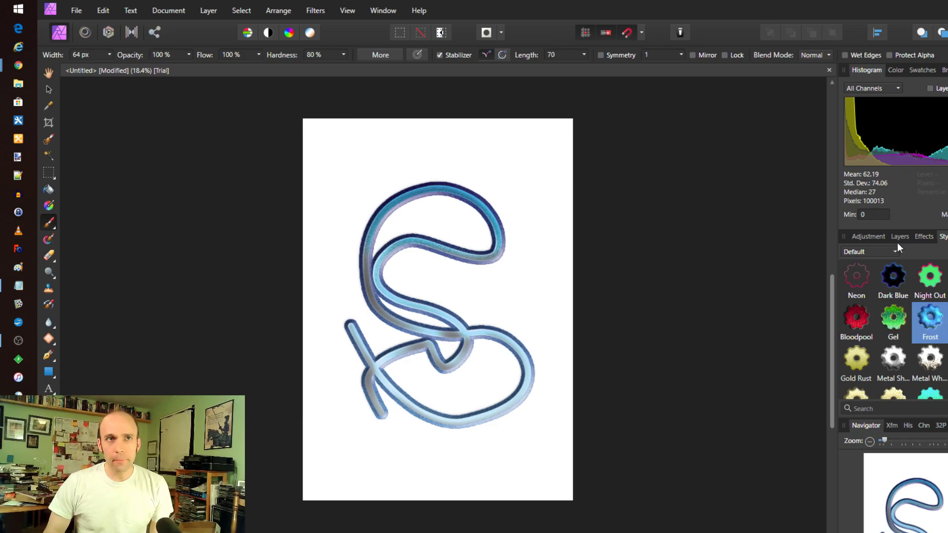
{"action": "left_click", "coordinate": [878, 239]}
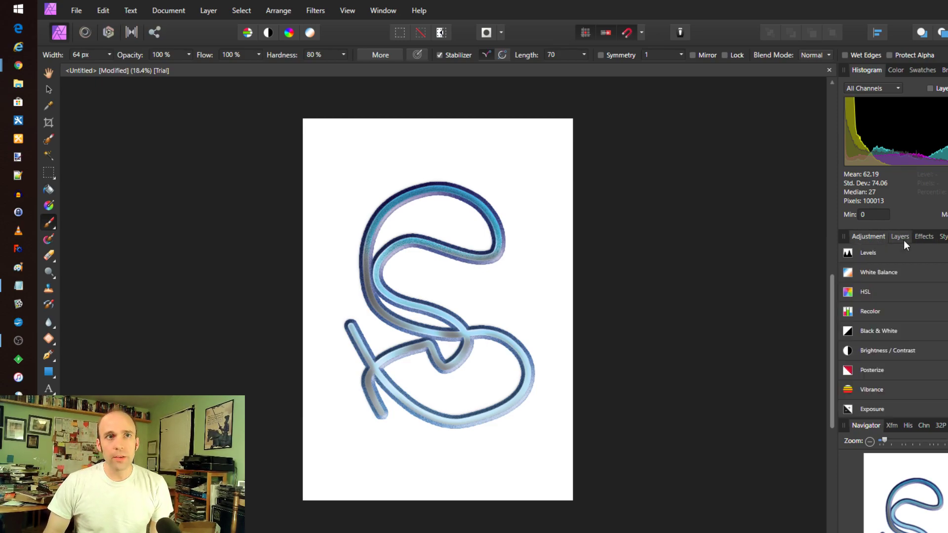
{"action": "left_click", "coordinate": [923, 240]}
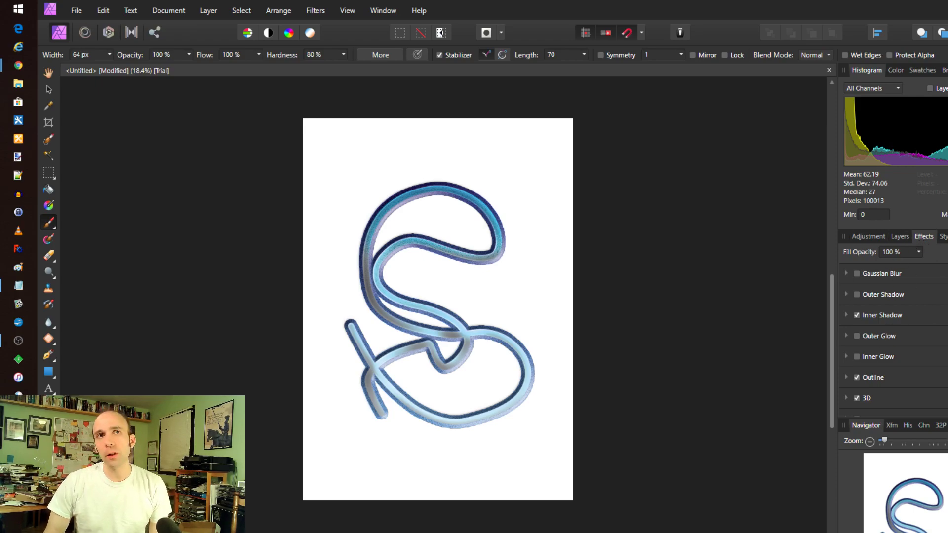
- Expand the Bevel/Emboss effect and toggle it off and back on to compare
{"action": "scroll", "coordinate": [892, 303], "scroll_direction": "down", "scroll_amount": 2}
{"action": "scroll", "coordinate": [892, 302], "scroll_direction": "up", "scroll_amount": 2}
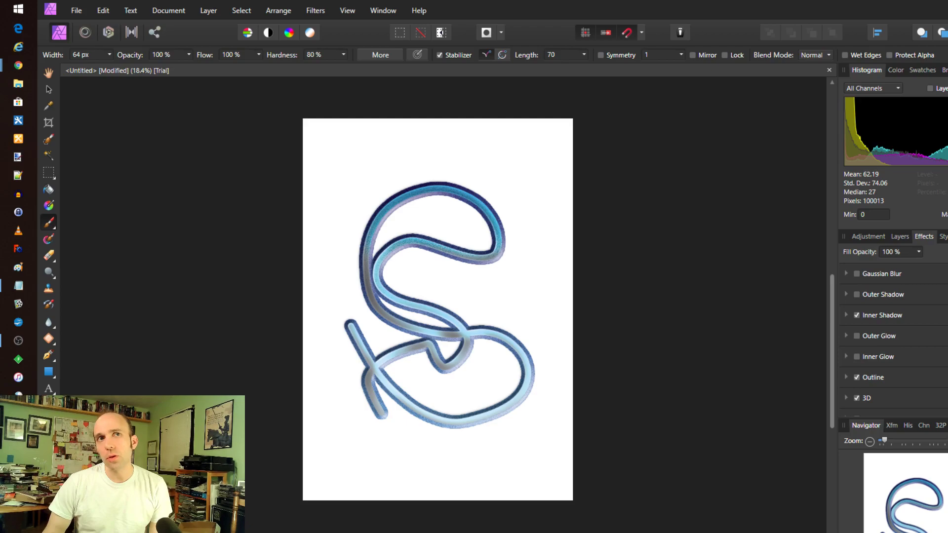
{"action": "scroll", "coordinate": [912, 352], "scroll_direction": "down", "scroll_amount": 2}
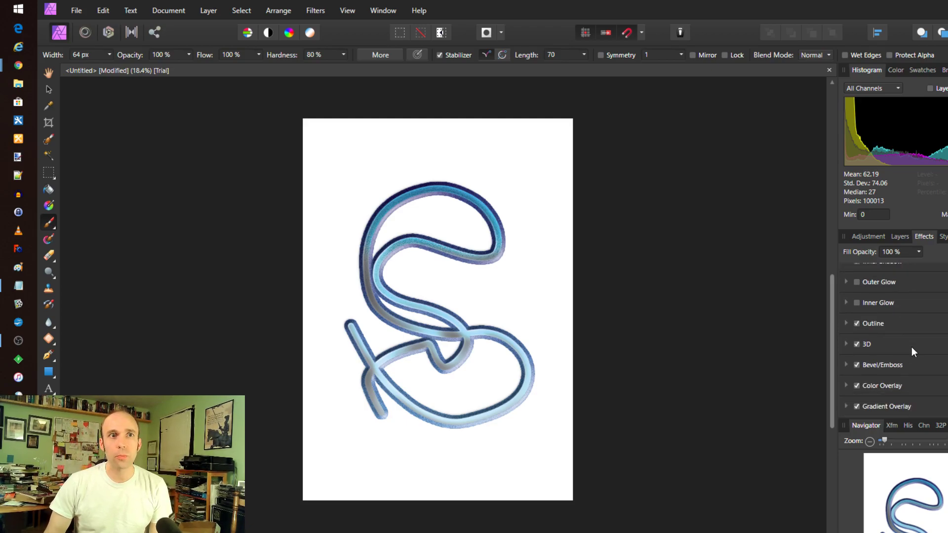
{"action": "left_click", "coordinate": [845, 363]}
{"action": "left_click", "coordinate": [855, 336]}
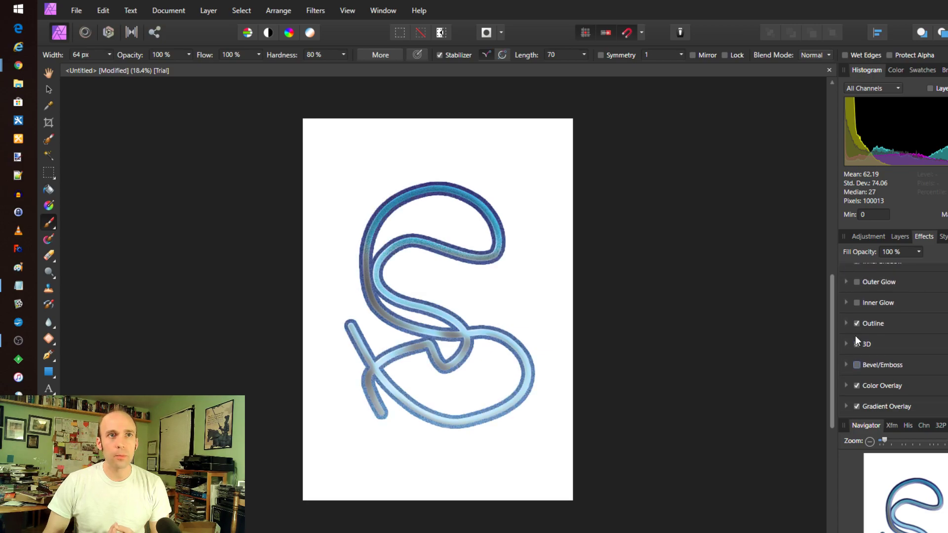
{"action": "left_click", "coordinate": [858, 365]}
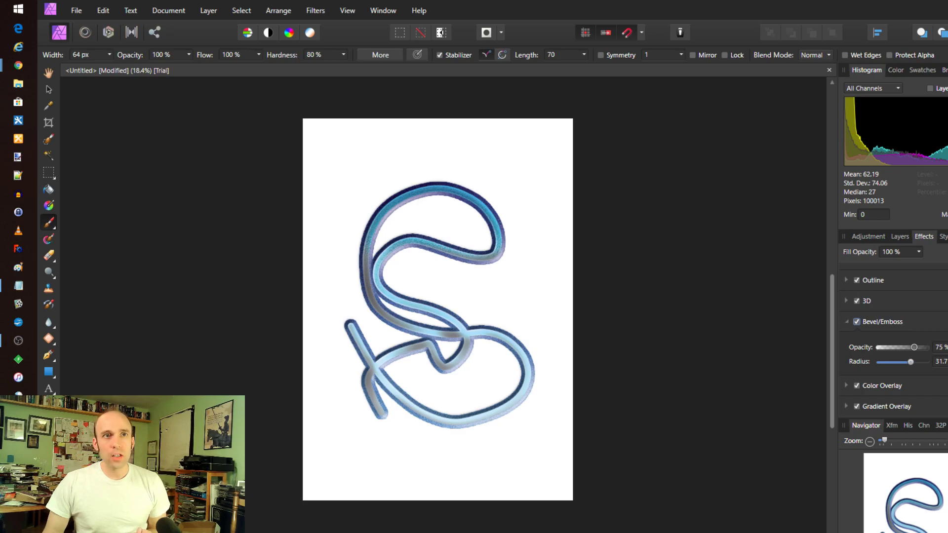
- Inspect the Color Overlay and Gradient Overlay effect settings
{"action": "left_click", "coordinate": [846, 385]}
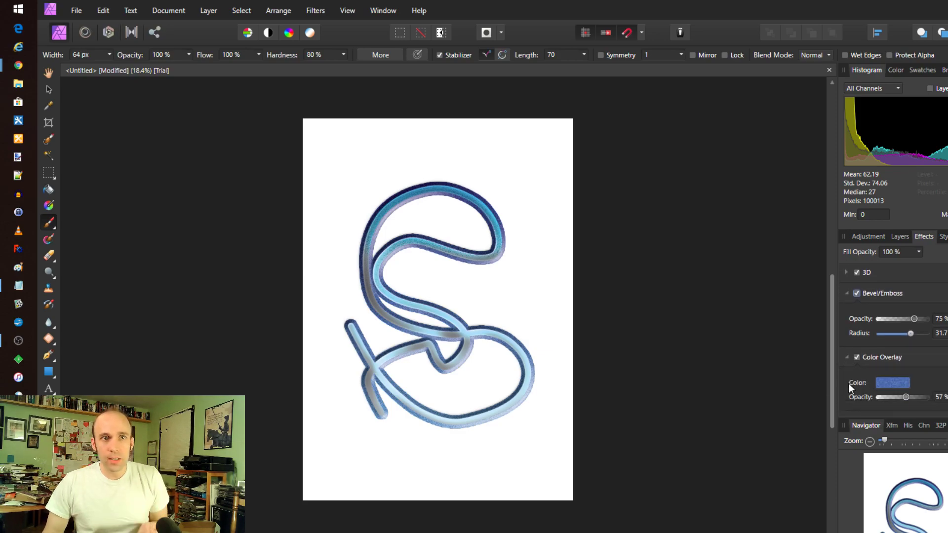
{"action": "left_click", "coordinate": [846, 404]}
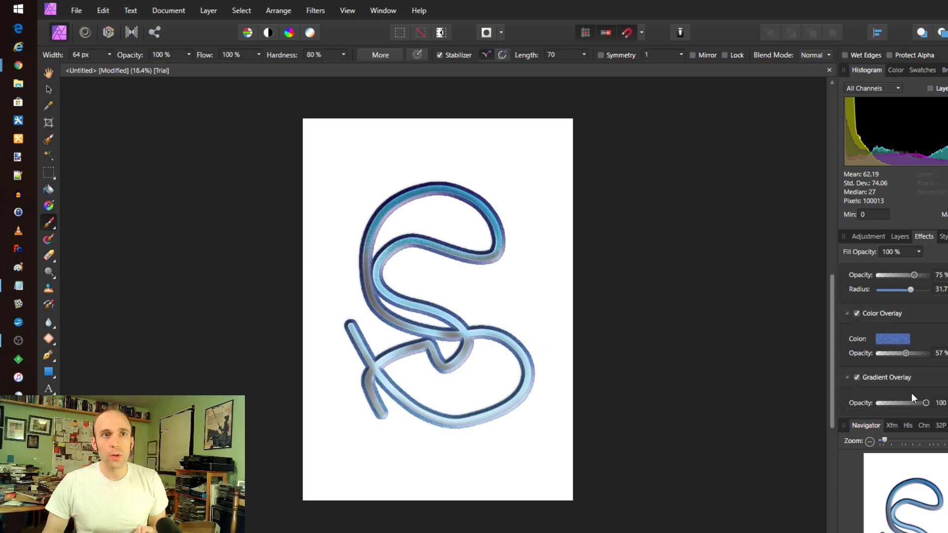
{"action": "left_click", "coordinate": [941, 387]}
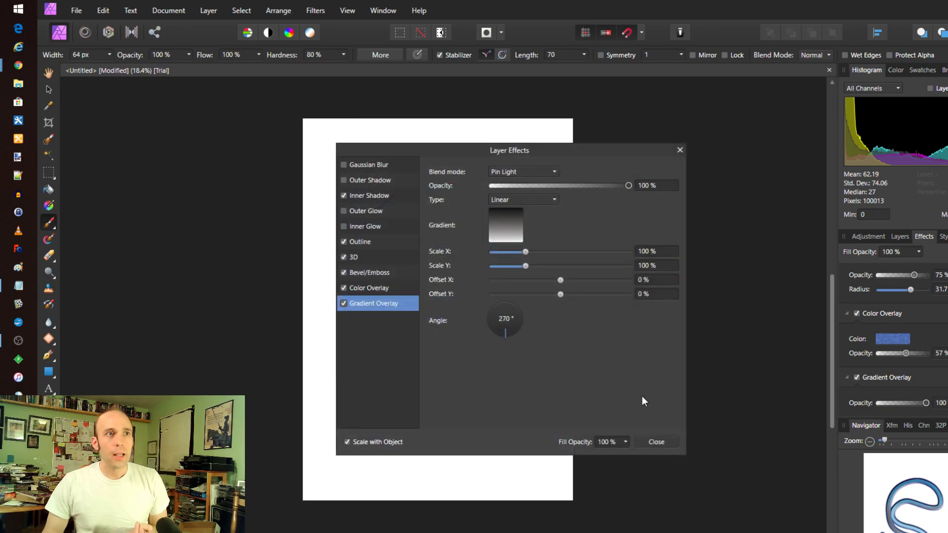
{"action": "left_click", "coordinate": [652, 442]}
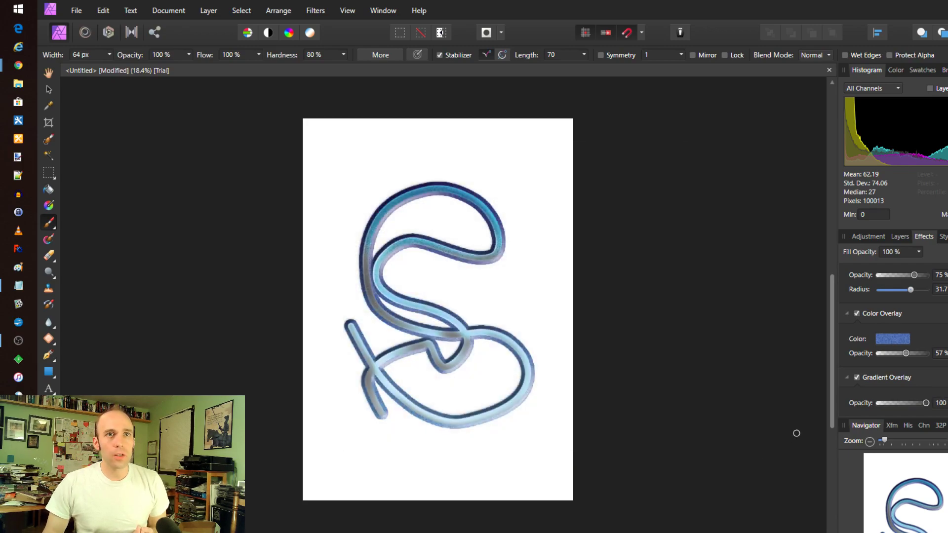
- Set the 3D effect's specular colour to green-cyan RGB 58,255,139 and turn off Inner Shadow
{"action": "scroll", "coordinate": [869, 382], "scroll_direction": "up", "scroll_amount": 2}
{"action": "scroll", "coordinate": [909, 361], "scroll_direction": "up", "scroll_amount": 1}
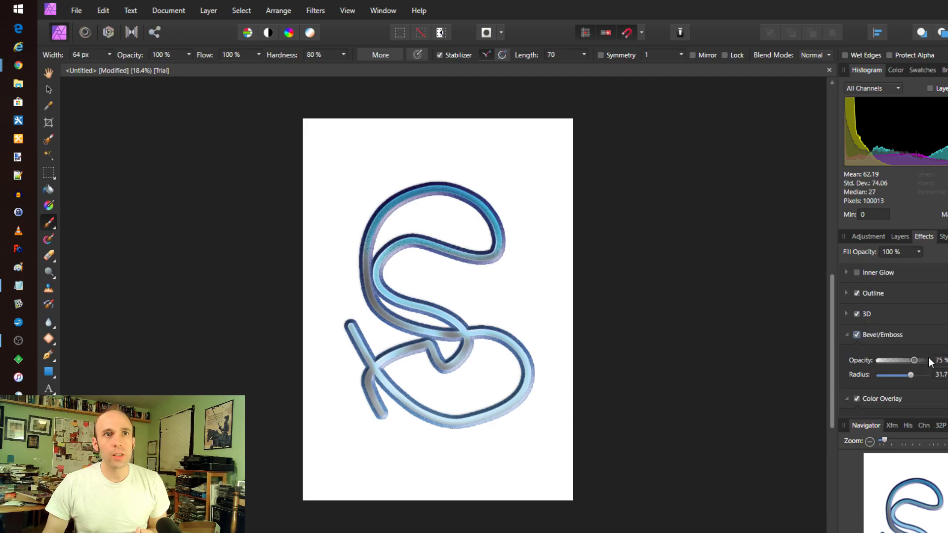
{"action": "left_click", "coordinate": [847, 314]}
{"action": "scroll", "coordinate": [889, 336], "scroll_direction": "down", "scroll_amount": 1}
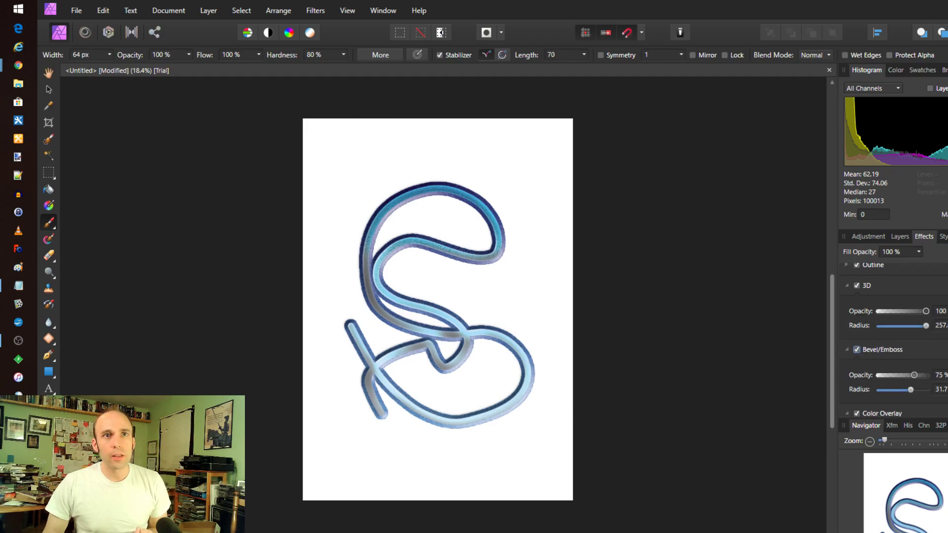
{"action": "left_click", "coordinate": [944, 286]}
{"action": "left_click", "coordinate": [618, 320]}
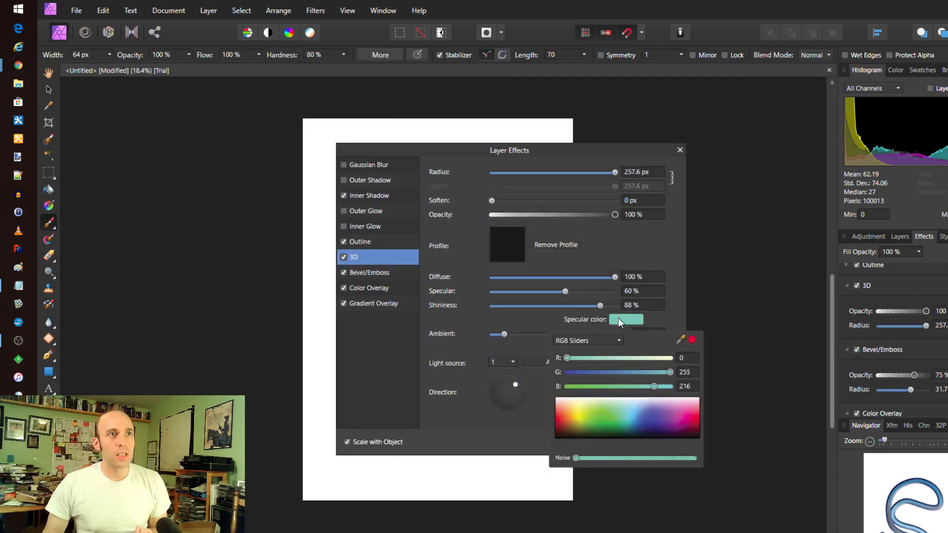
{"action": "left_click_drag", "start_coordinate": [596, 413], "coordinate": [600, 417]}
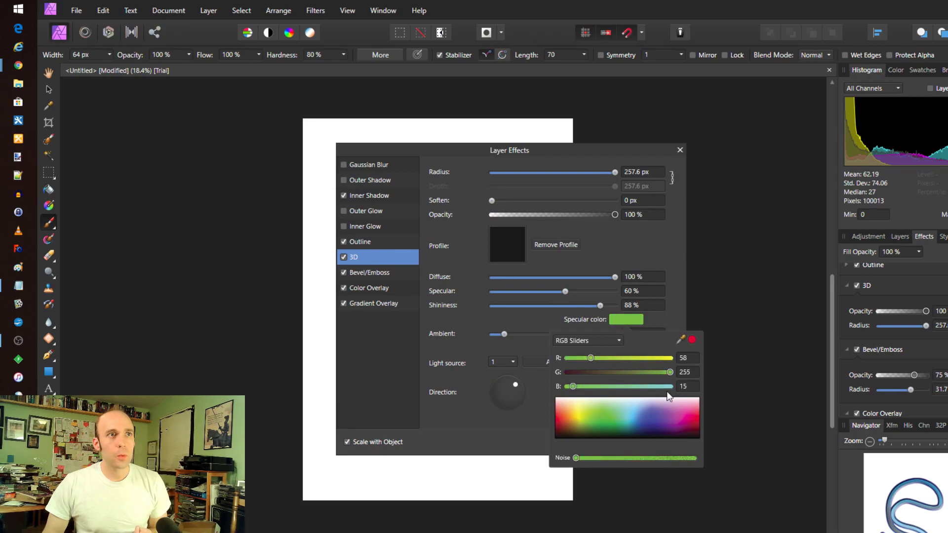
{"action": "left_click", "coordinate": [612, 412]}
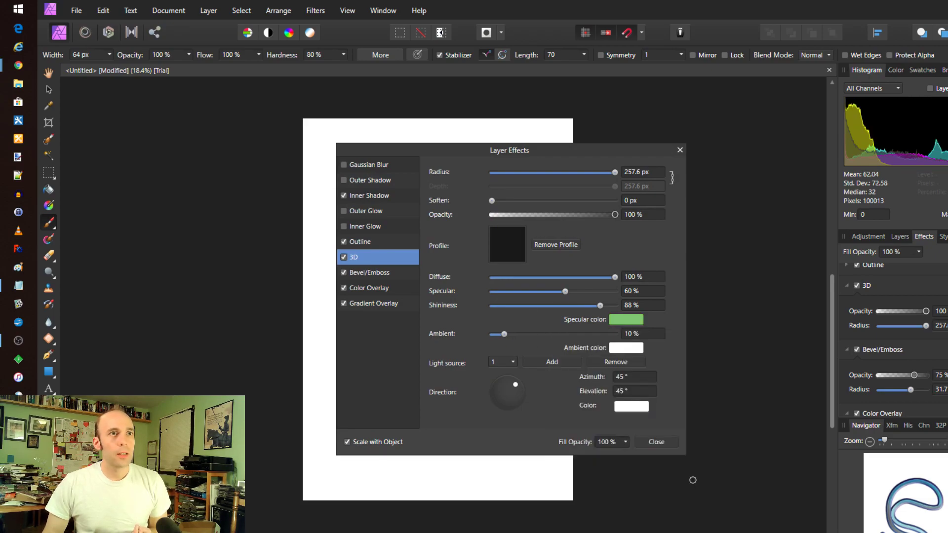
{"action": "left_click", "coordinate": [658, 441]}
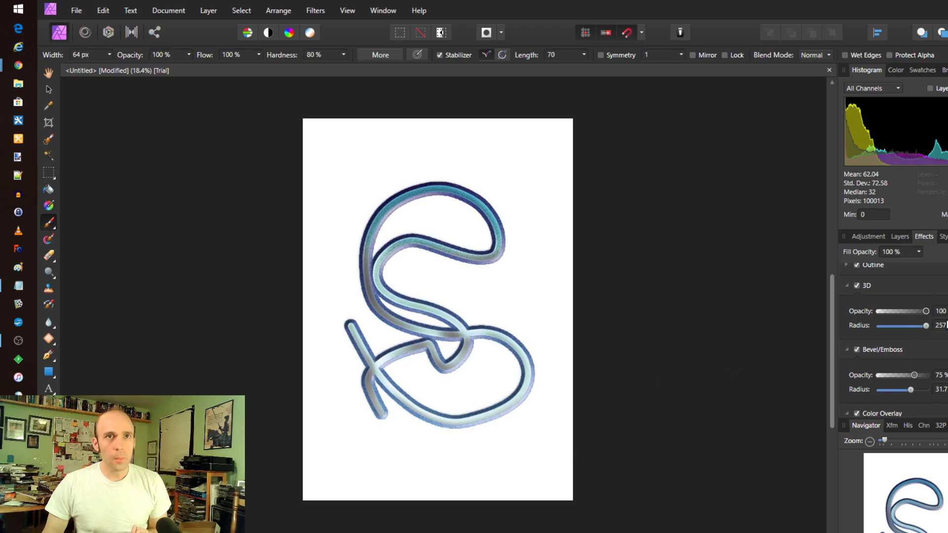
{"action": "scroll", "coordinate": [915, 338], "scroll_direction": "up", "scroll_amount": 5}
{"action": "left_click", "coordinate": [857, 314]}
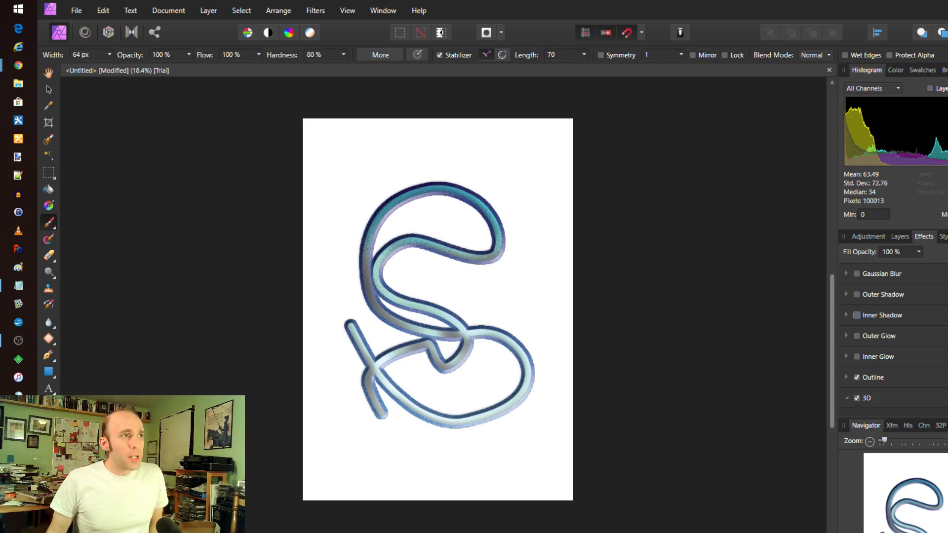
- Mesh-warp the squiggle, moving the bottom-left corner, lower curves and top corners
{"action": "left_click", "coordinate": [49, 405]}
{"action": "left_click_drag", "start_coordinate": [347, 426], "coordinate": [411, 396]}
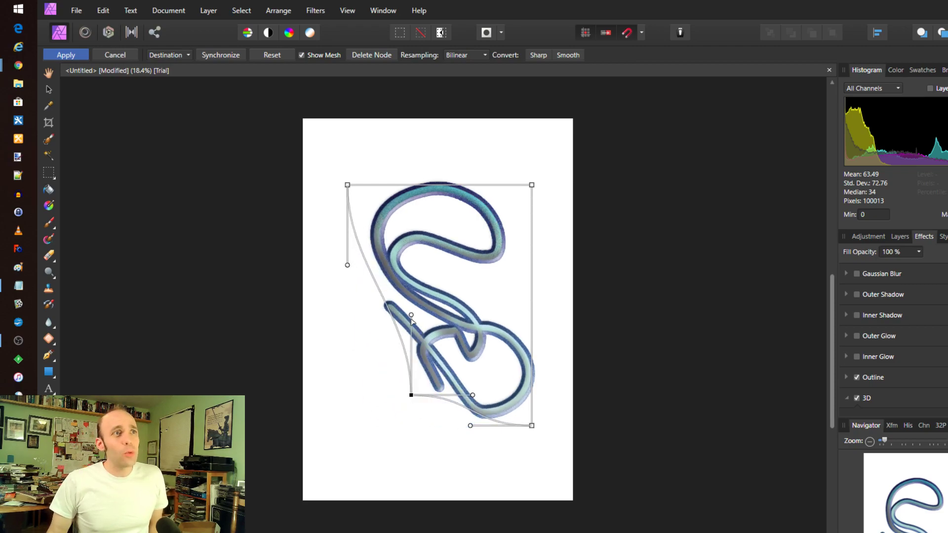
{"action": "left_click_drag", "start_coordinate": [411, 315], "coordinate": [333, 449]}
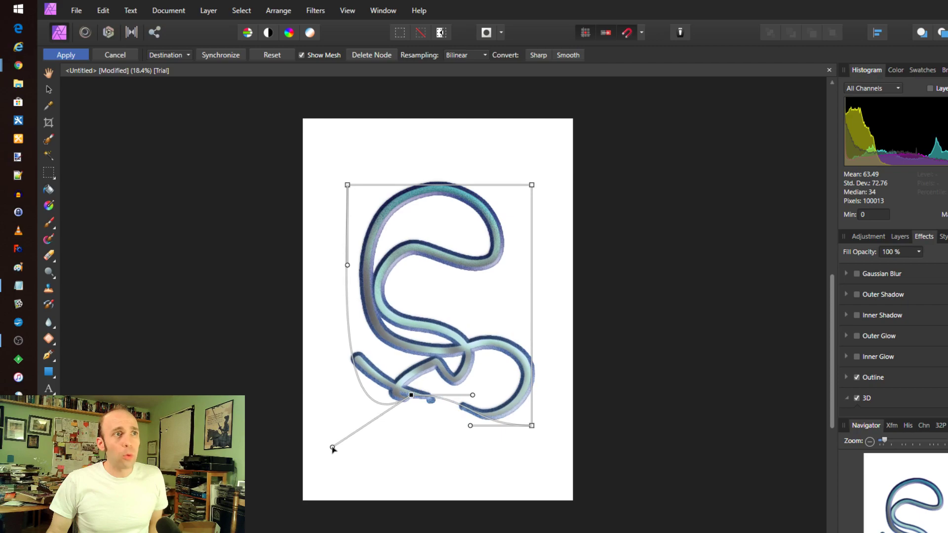
{"action": "left_click_drag", "start_coordinate": [472, 428], "coordinate": [486, 493]}
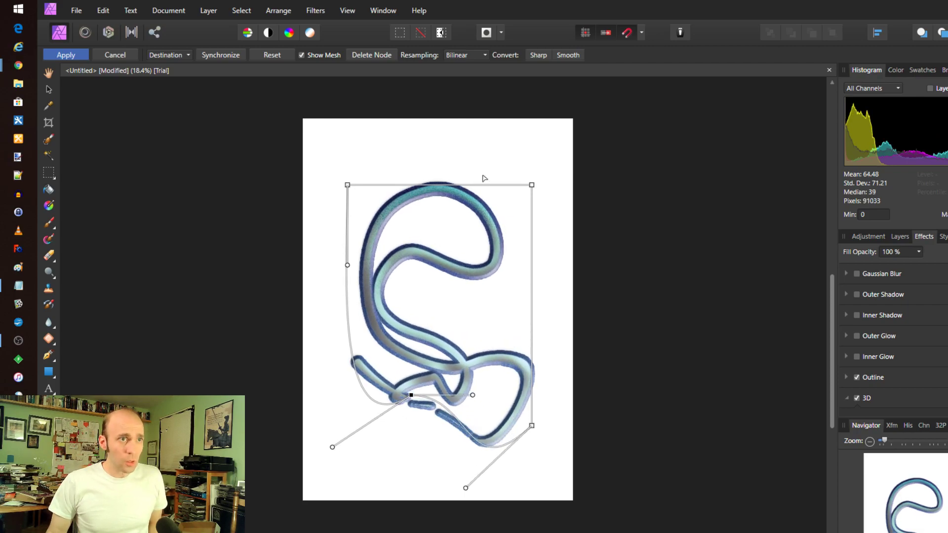
{"action": "left_click_drag", "start_coordinate": [531, 186], "coordinate": [529, 246]}
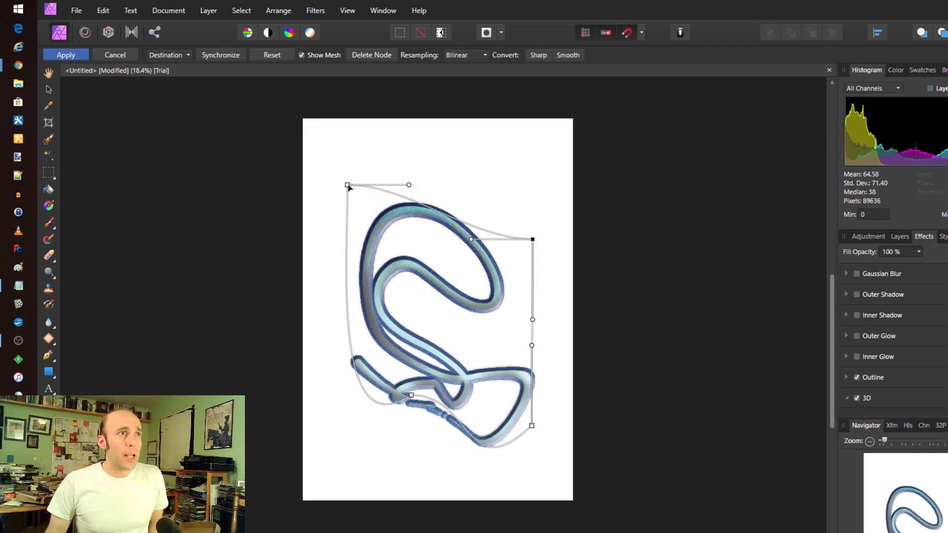
{"action": "left_click_drag", "start_coordinate": [348, 185], "coordinate": [356, 235]}
- Flare the top mesh edges outward to round the squiggle's top into a wide arch
{"action": "left_click_drag", "start_coordinate": [417, 237], "coordinate": [324, 153]}
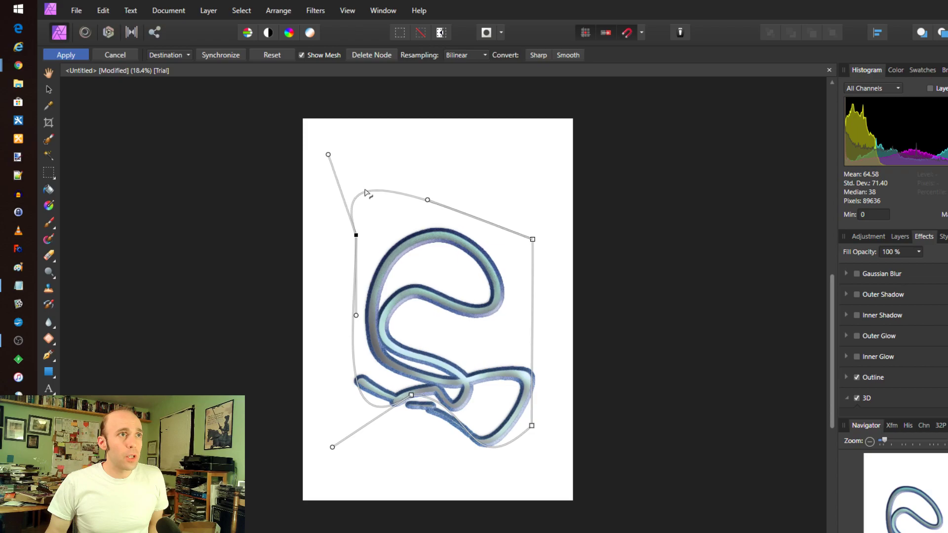
{"action": "left_click_drag", "start_coordinate": [533, 240], "coordinate": [545, 234]}
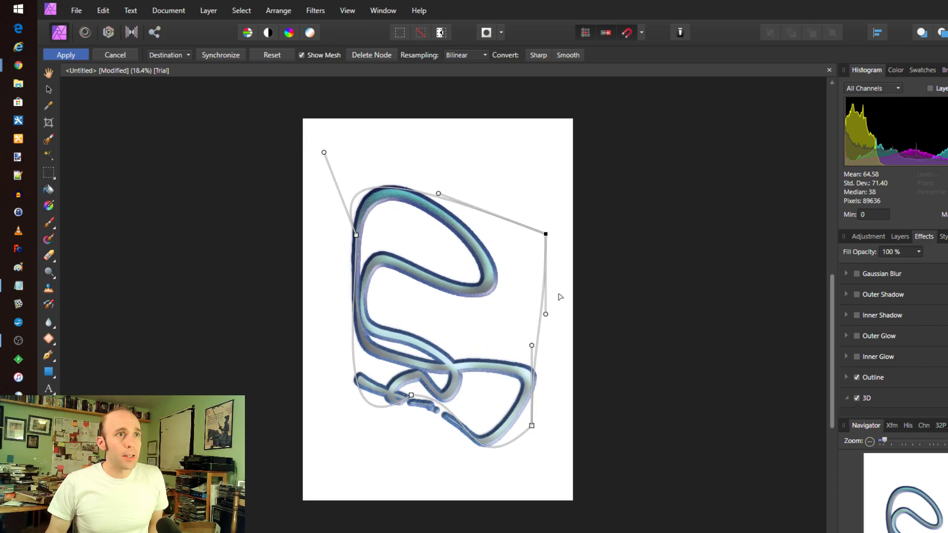
{"action": "left_click", "coordinate": [548, 275]}
{"action": "left_click", "coordinate": [546, 234]}
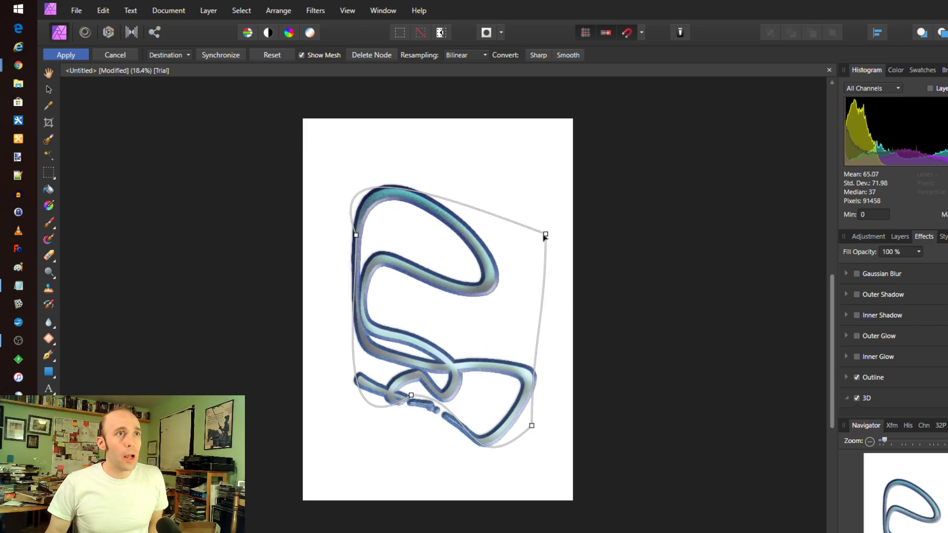
{"action": "left_click_drag", "start_coordinate": [439, 194], "coordinate": [554, 154]}
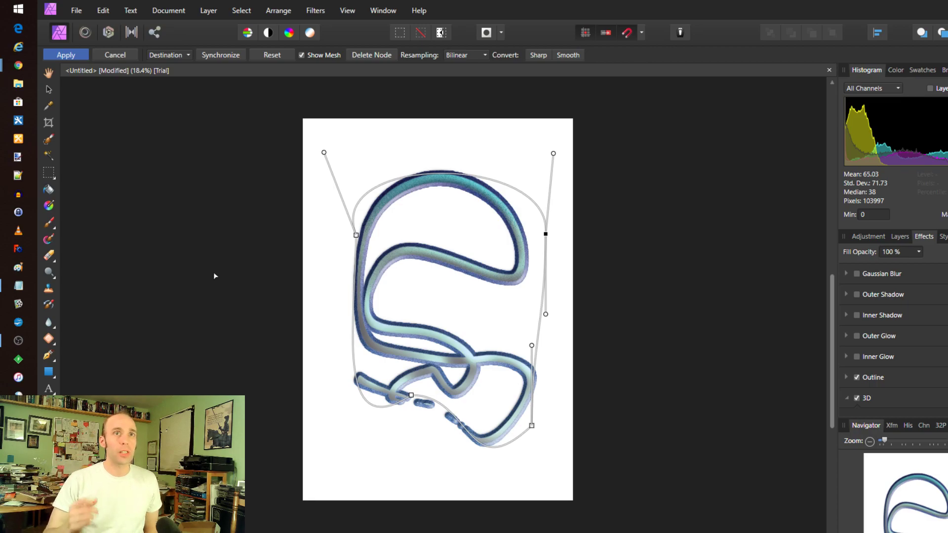
- Show the Layers panel with the single Pixel layer holding the warped tube
{"action": "left_click", "coordinate": [901, 236]}
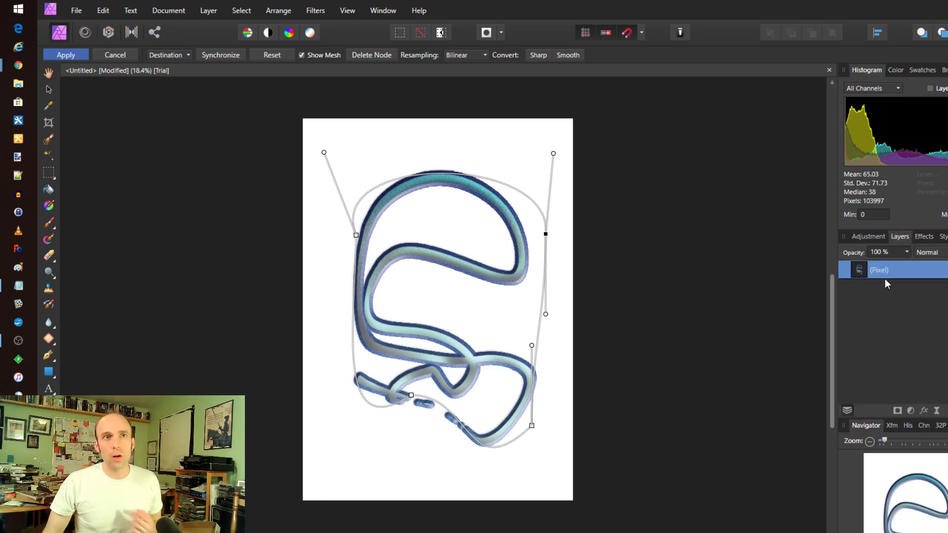